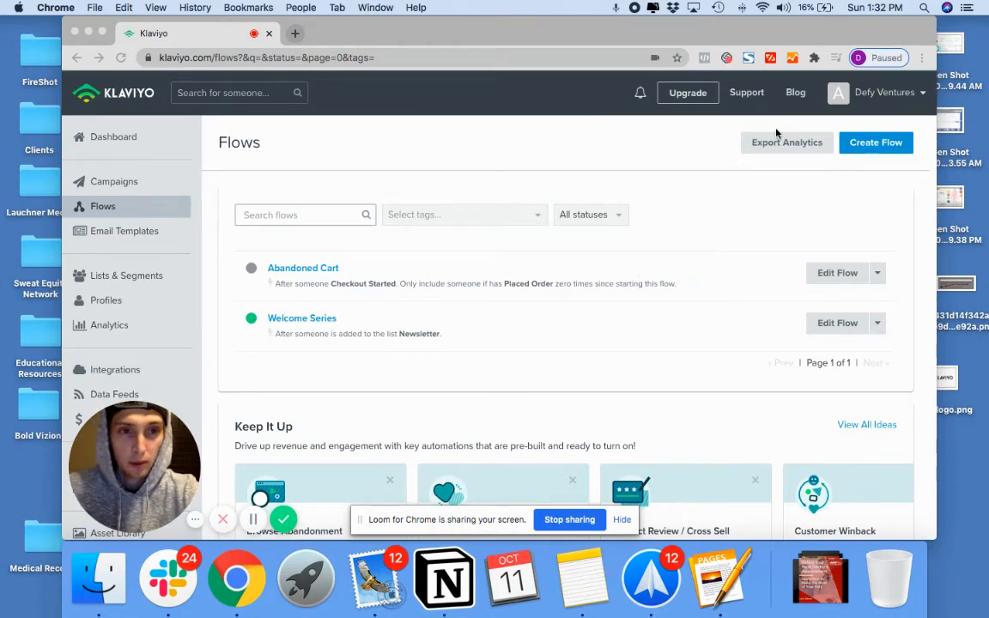
Start a new flow from the Customer v. Non-Customer version of the Welcome Series template
left_click(887, 147)
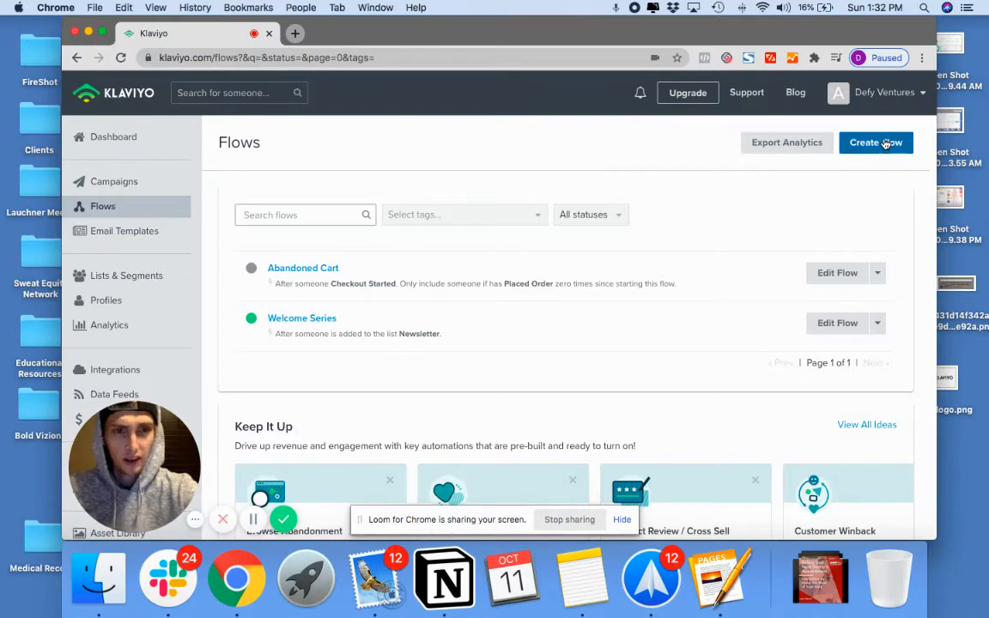
left_click(885, 144)
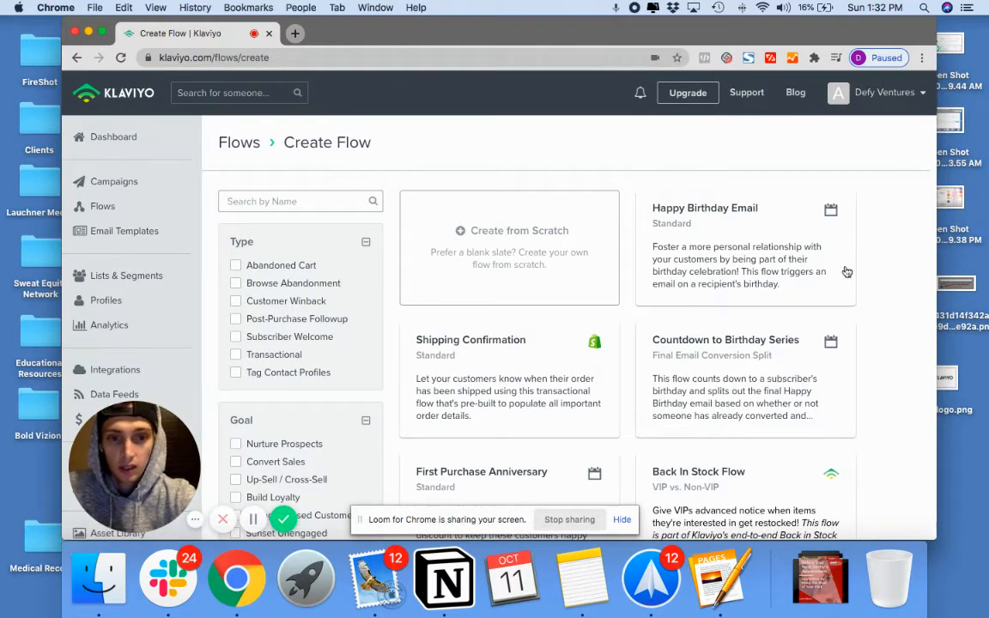
scroll(846, 272, "down", 3)
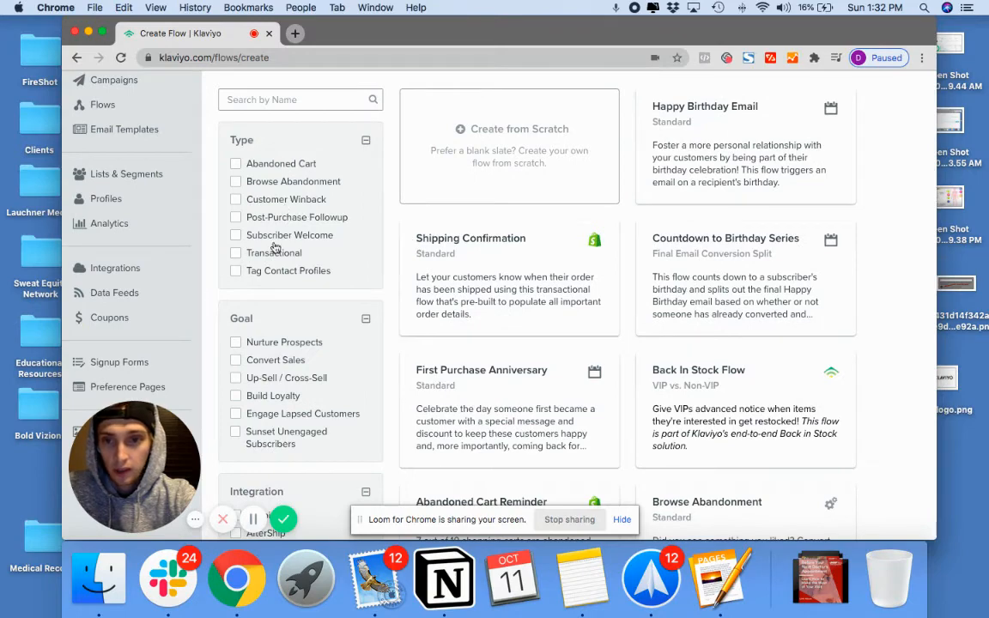
scroll(407, 318, "down", 5)
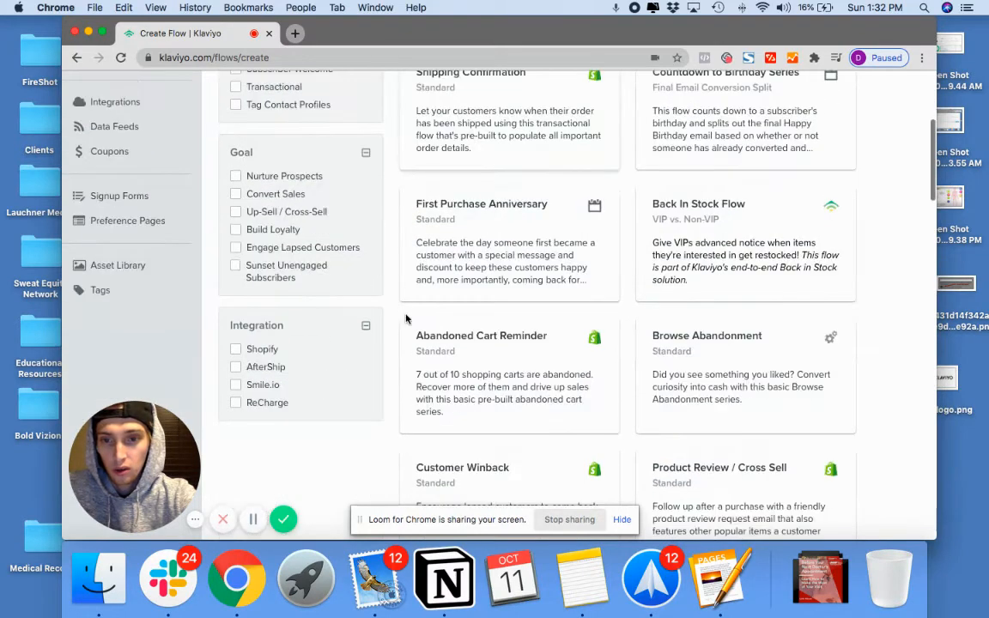
scroll(593, 324, "down", 7)
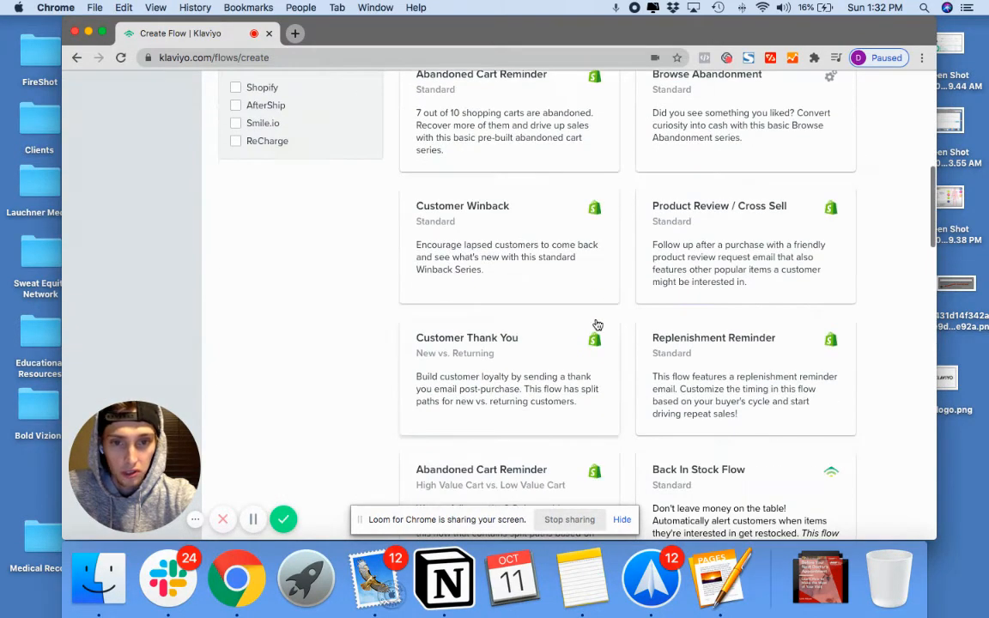
scroll(596, 322, "down", 10)
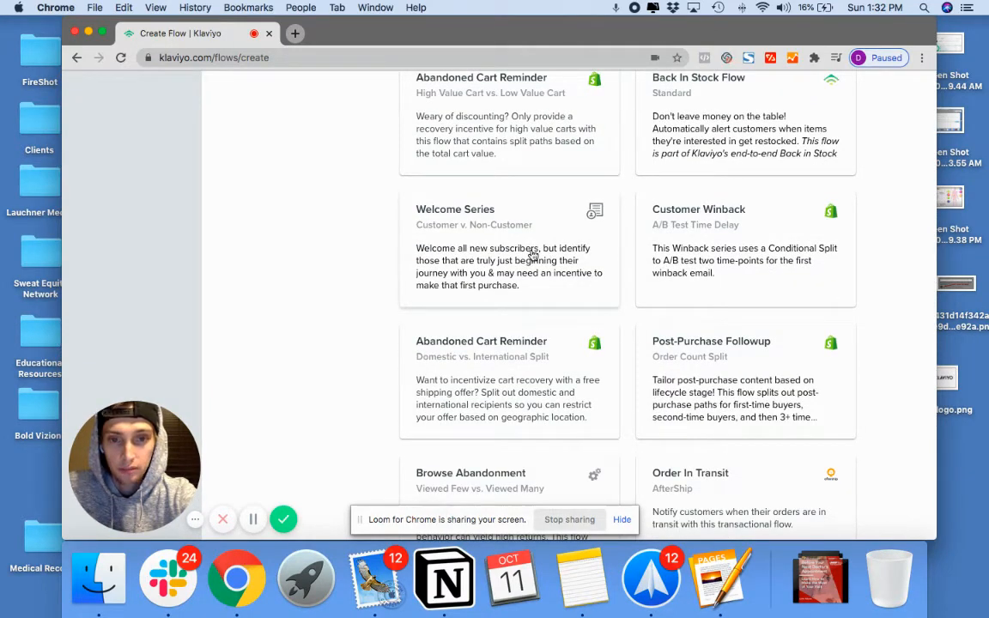
scroll(532, 256, "down", 7)
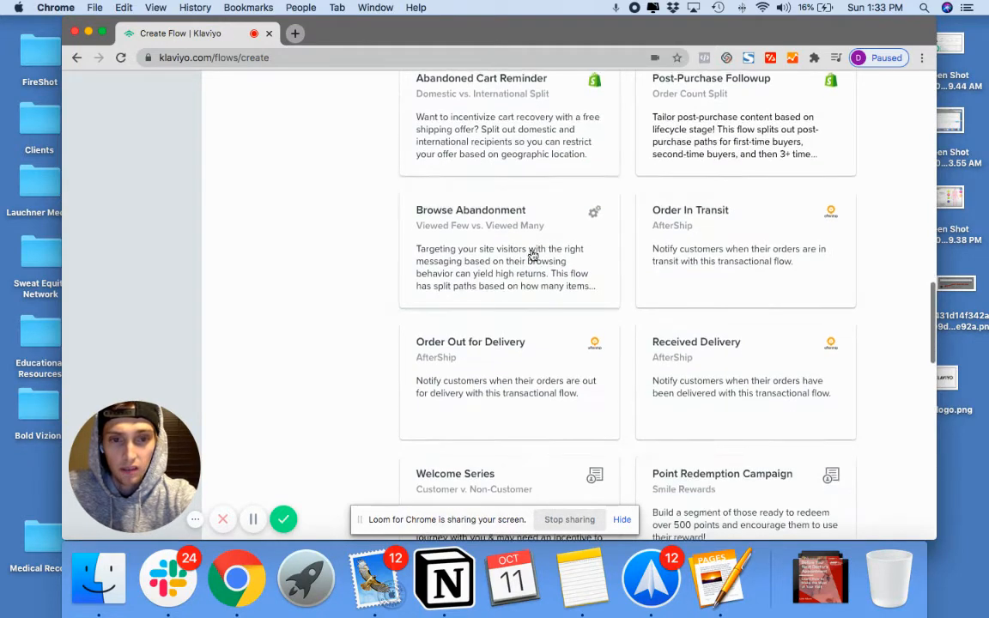
scroll(532, 255, "down", 3)
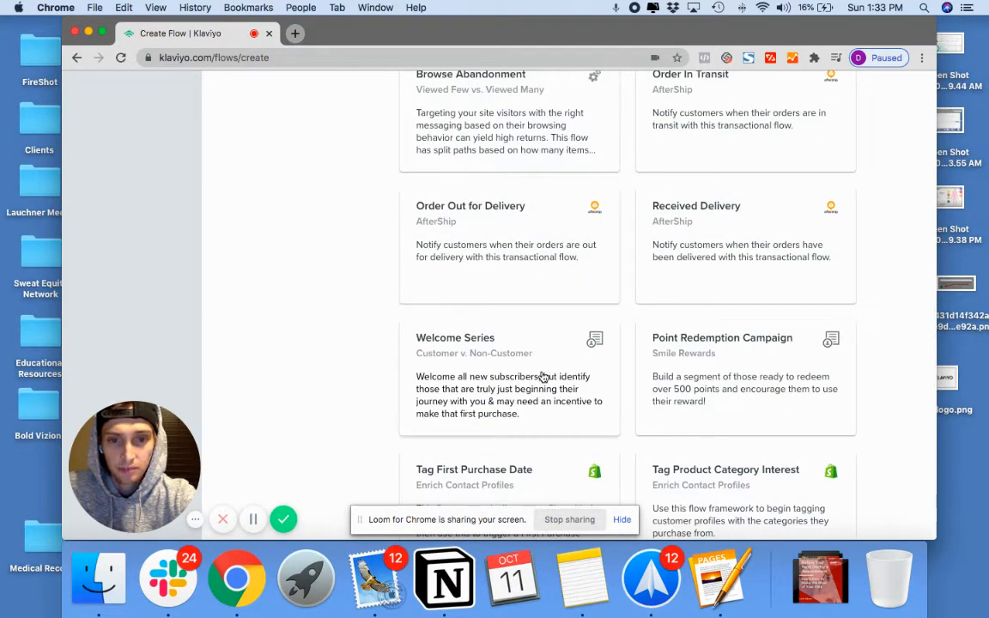
scroll(545, 347, "up", 11)
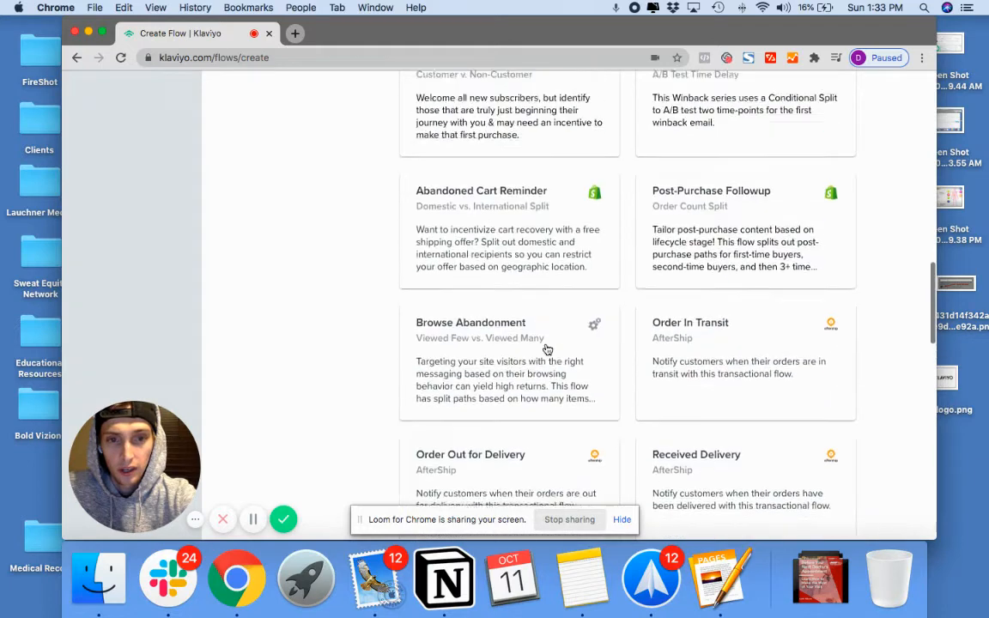
left_click(539, 298)
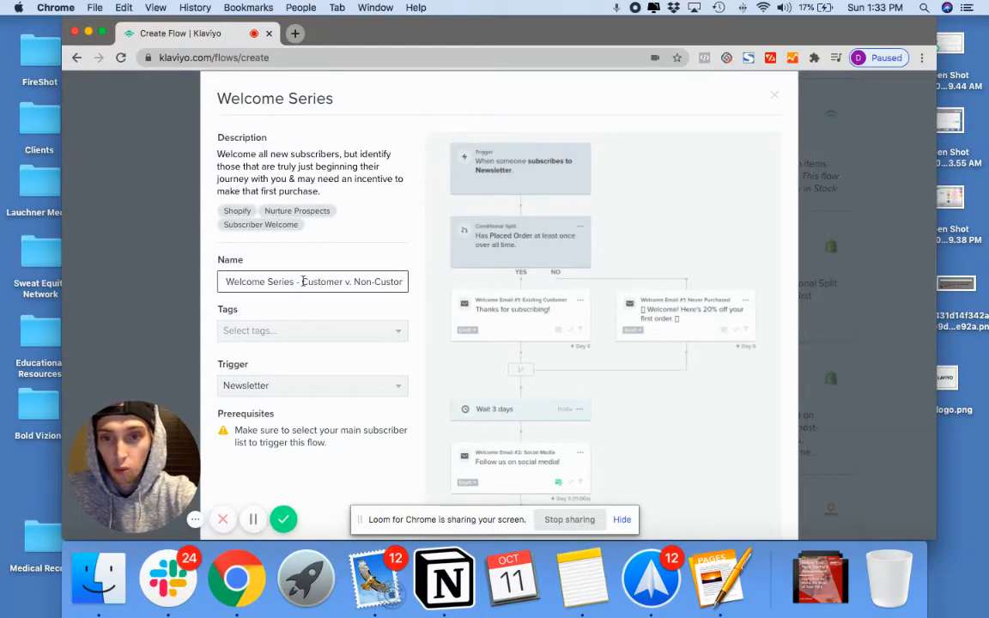
Rename the flow to "Welcome Series - Defy Ventures"
left_click_drag(300, 280, 448, 280)
key("BackSpace")
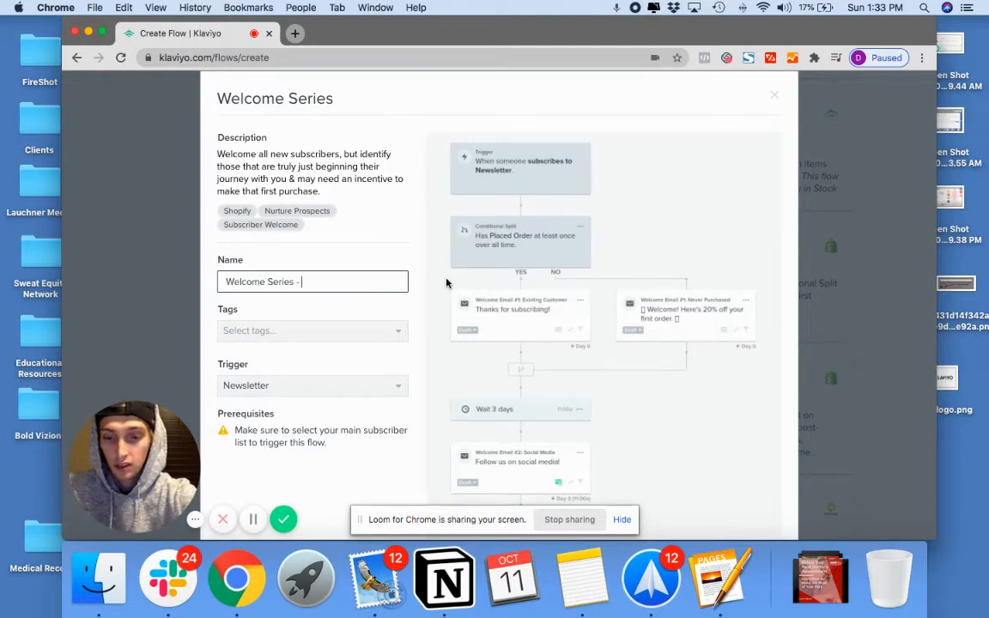
type("Defy Ventures")
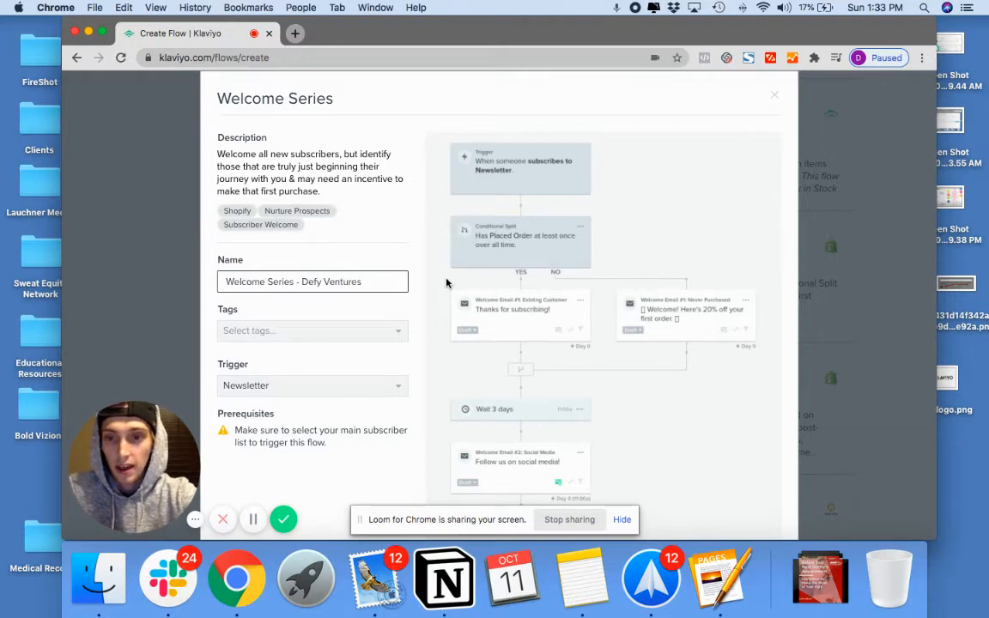
left_click(327, 336)
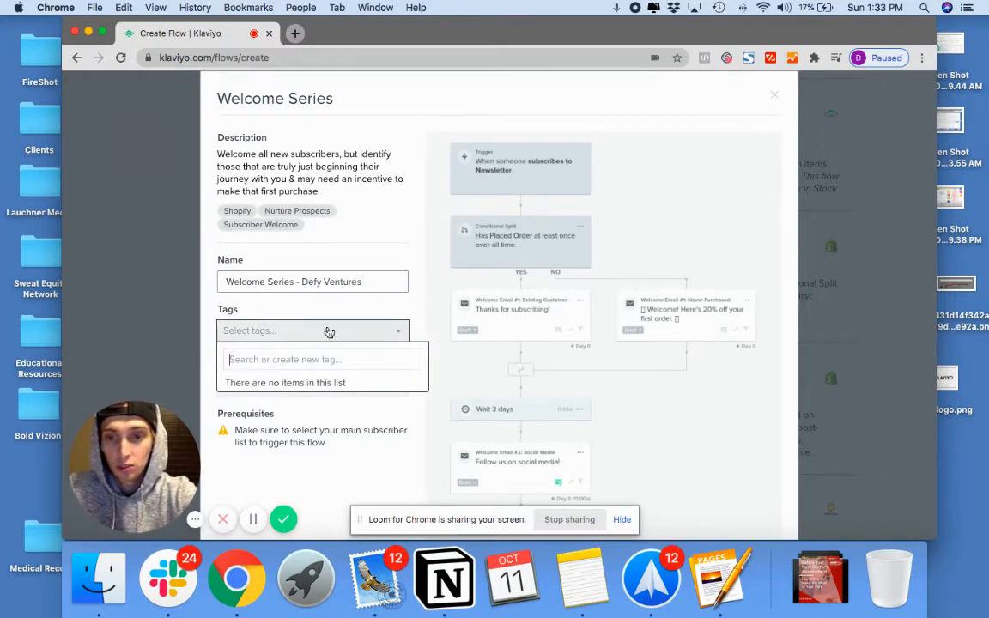
left_click(336, 312)
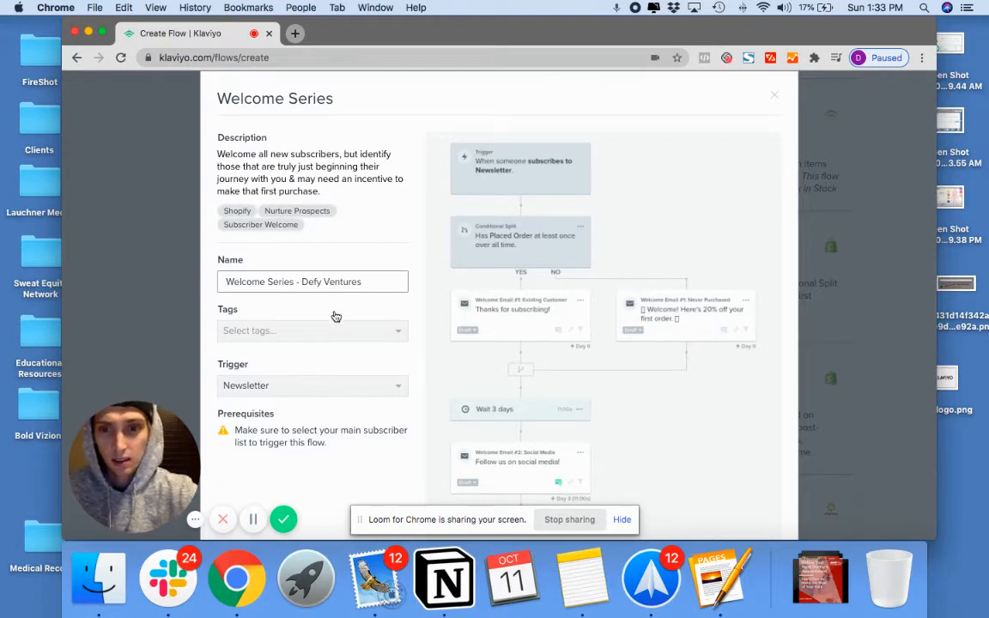
left_click(334, 331)
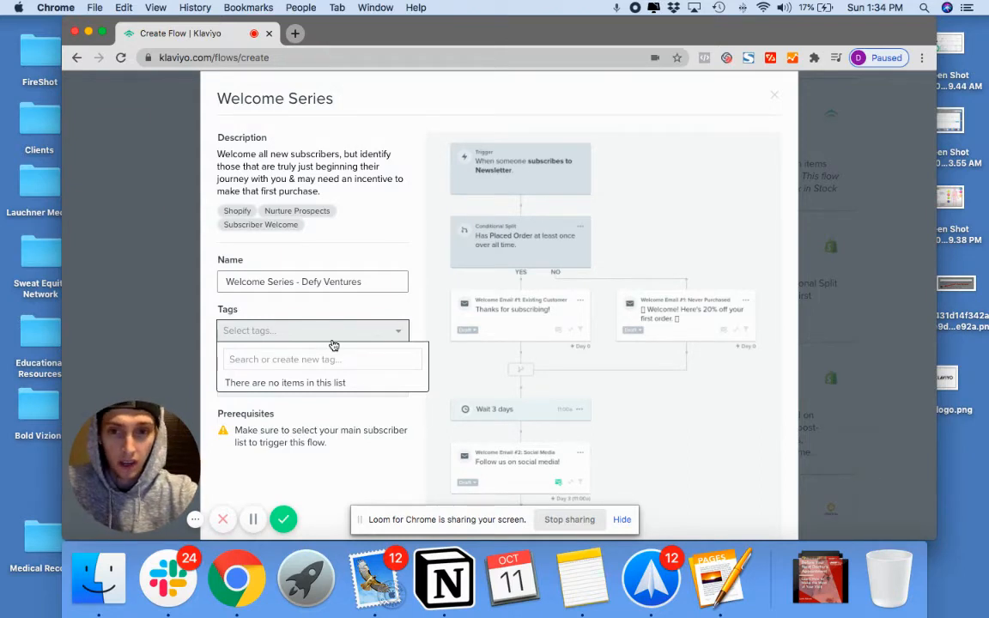
left_click(335, 311)
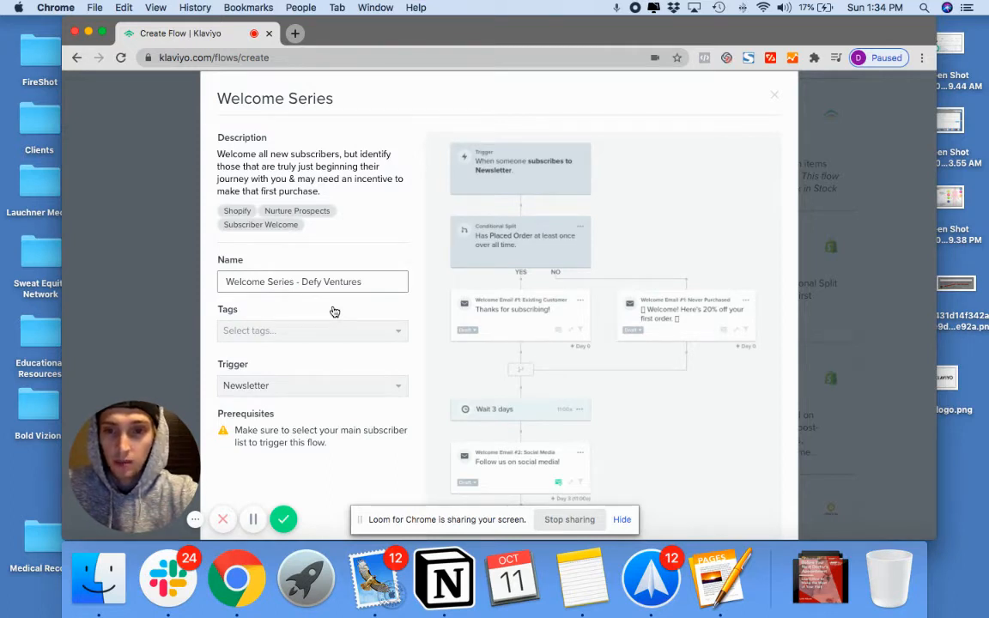
Set the flow's trigger to the New Subscribers list and create the flow
scroll(334, 310, "down", 2)
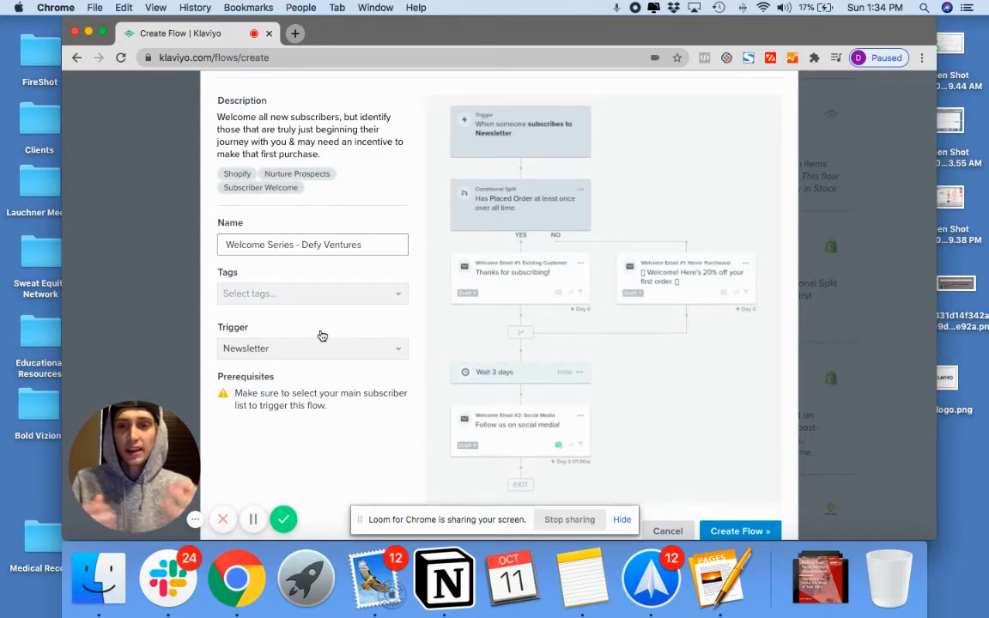
left_click(342, 352)
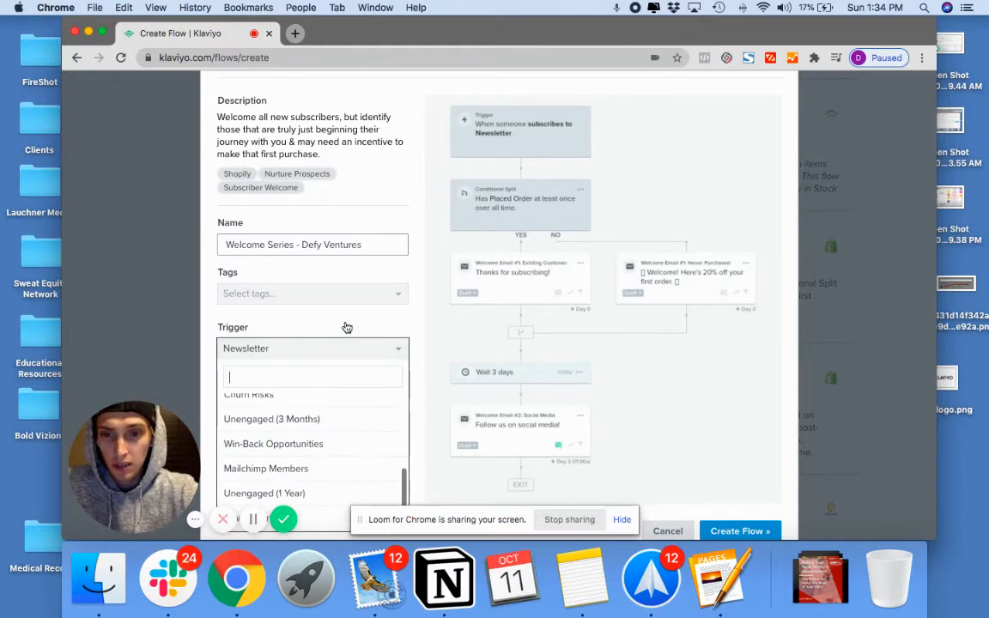
scroll(346, 327, "down", 2)
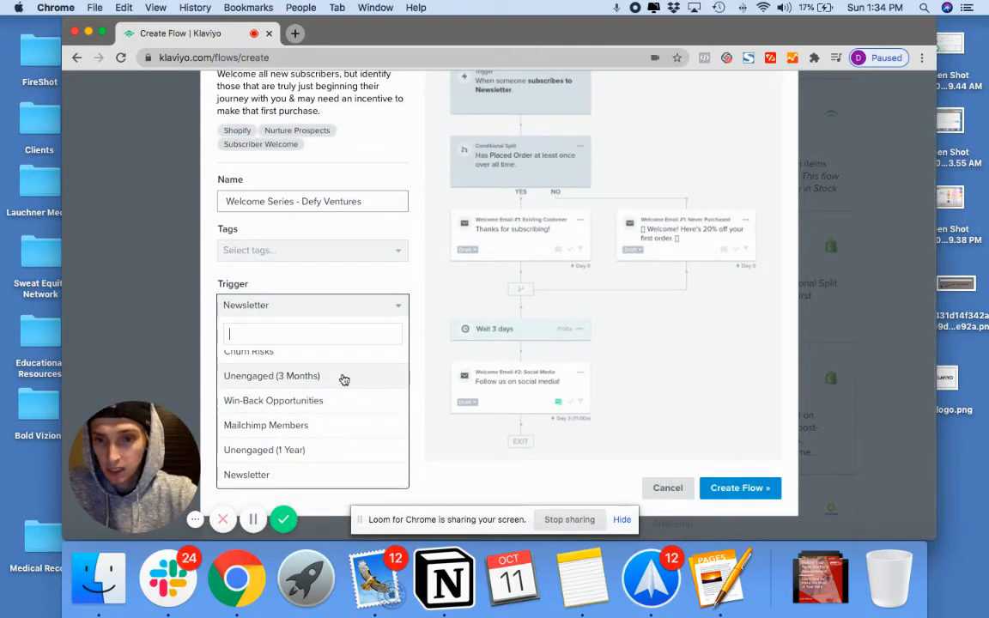
scroll(343, 408, "up", 2)
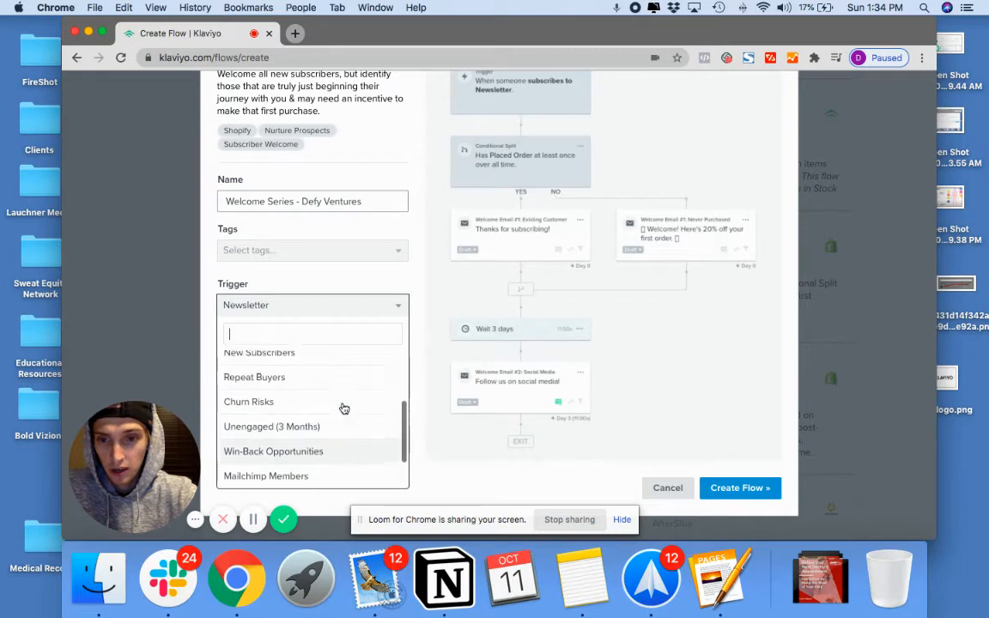
scroll(344, 408, "up", 3)
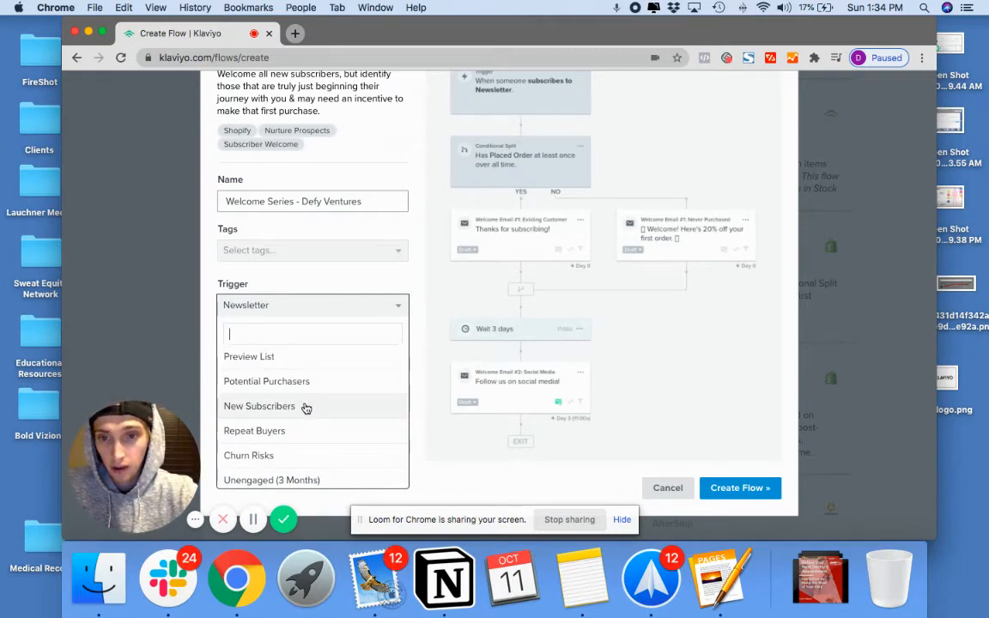
scroll(306, 408, "up", 2)
scroll(306, 408, "down", 1)
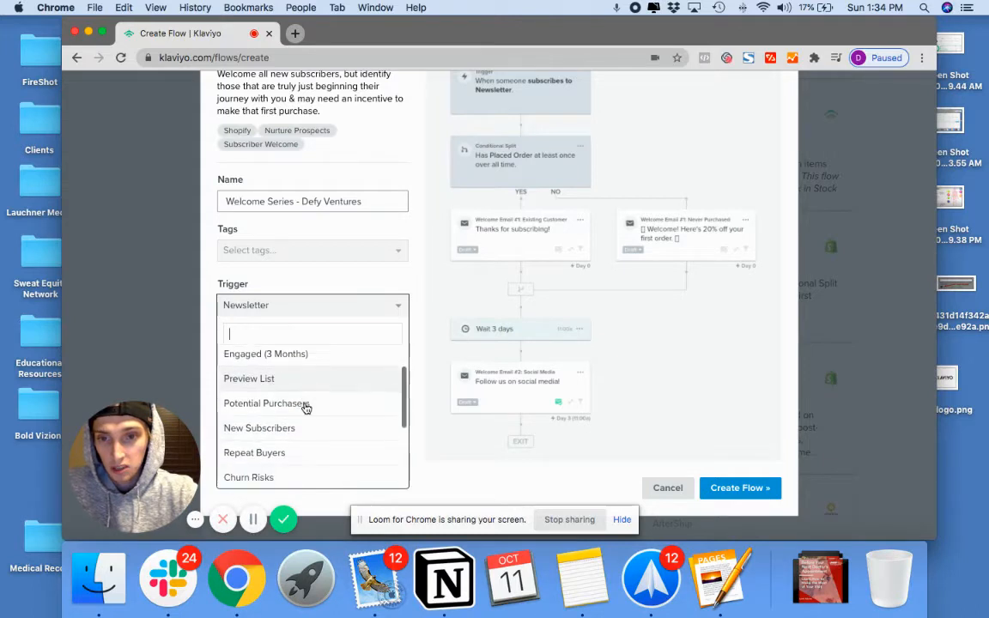
left_click(306, 427)
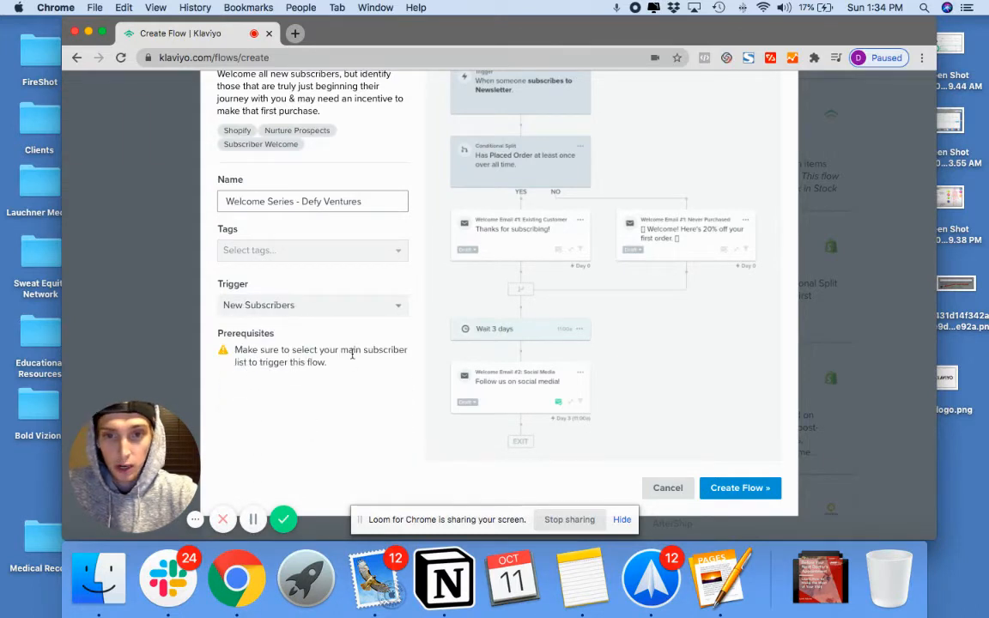
left_click(711, 485)
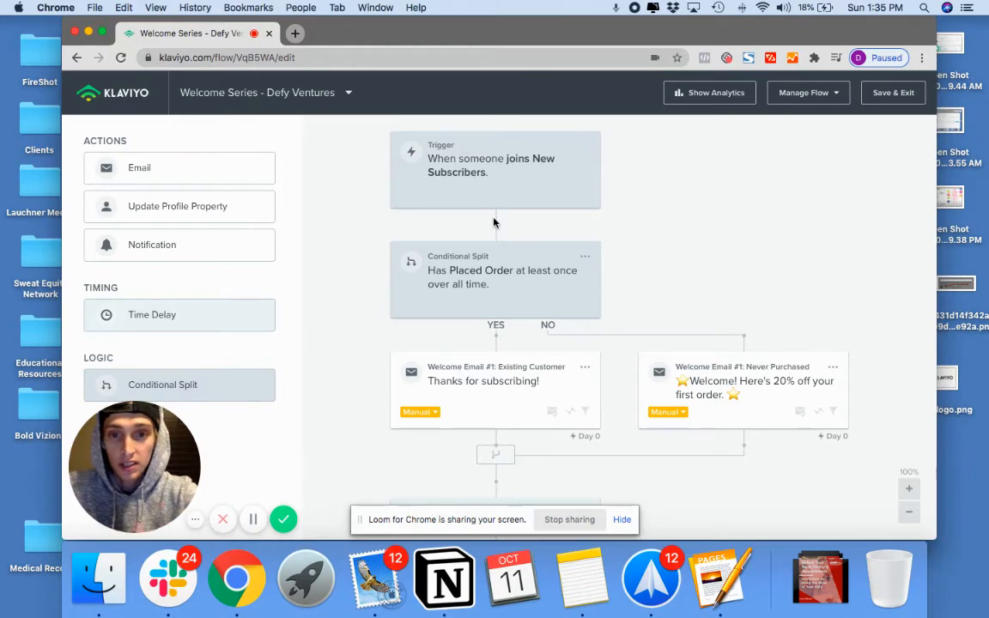
Review the new flow's structure, from the trigger and conditional split through the welcome emails and time delay
scroll(494, 224, "down", 2)
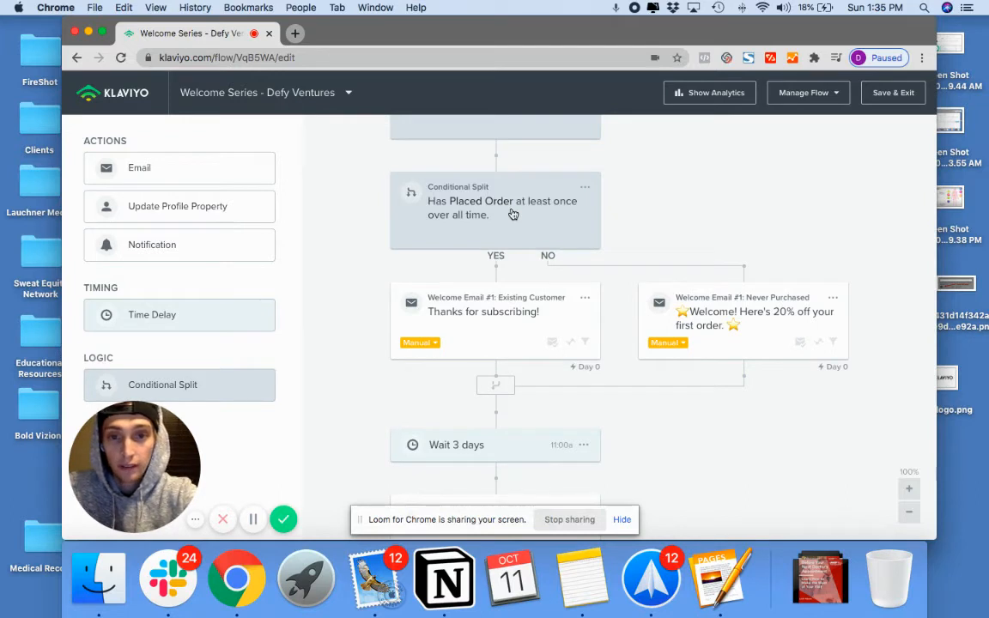
scroll(512, 214, "up", 2)
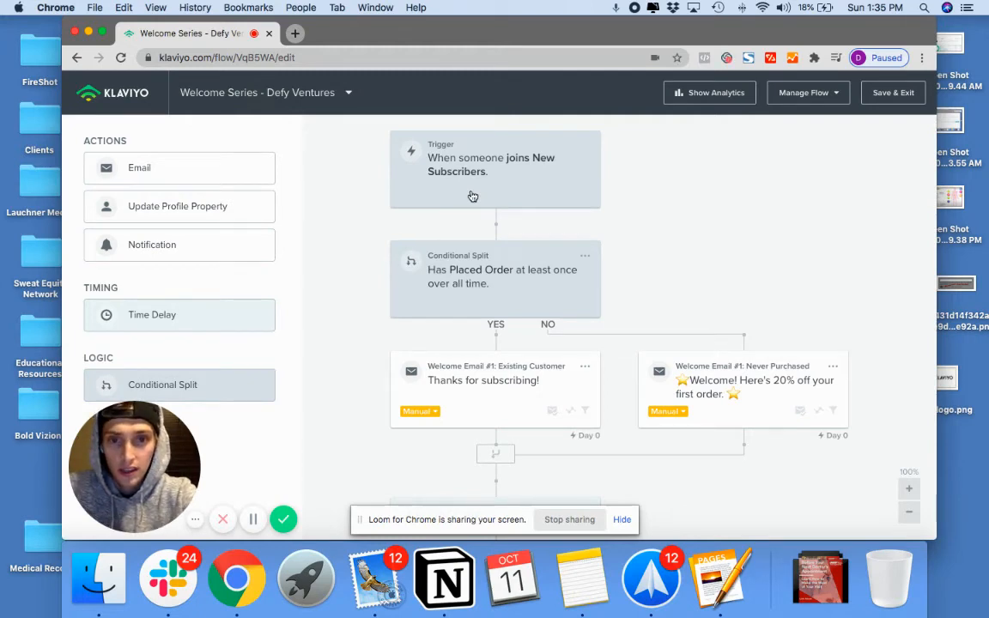
scroll(470, 197, "down", 2)
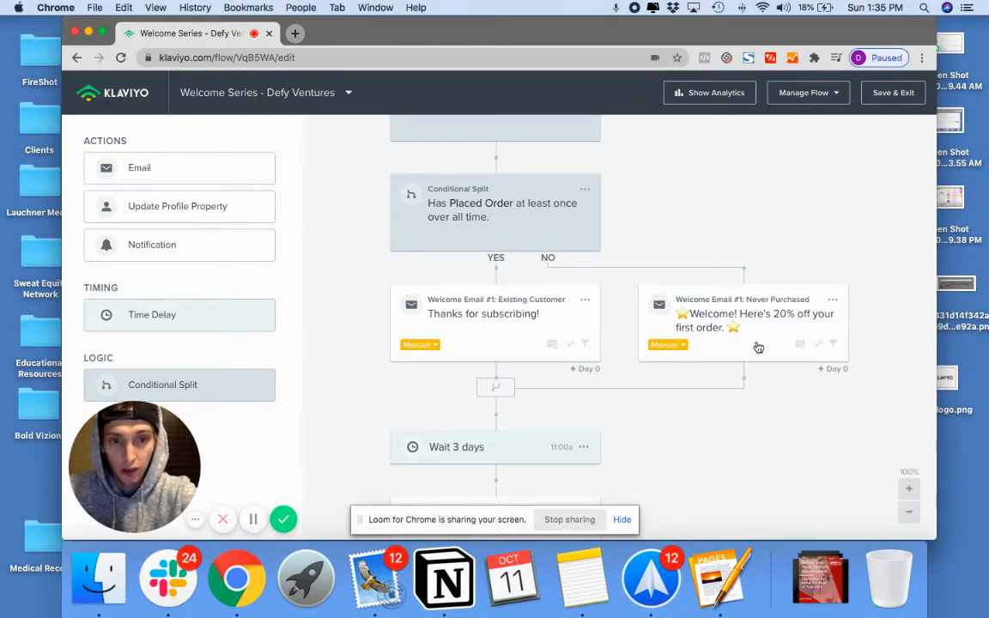
scroll(758, 347, "down", 3)
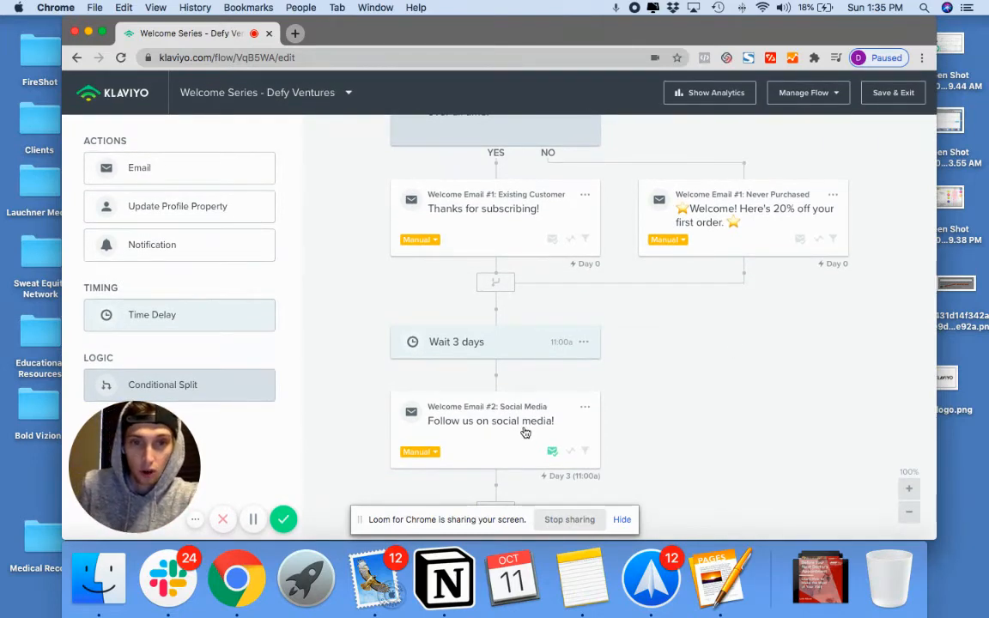
scroll(525, 433, "up", 2)
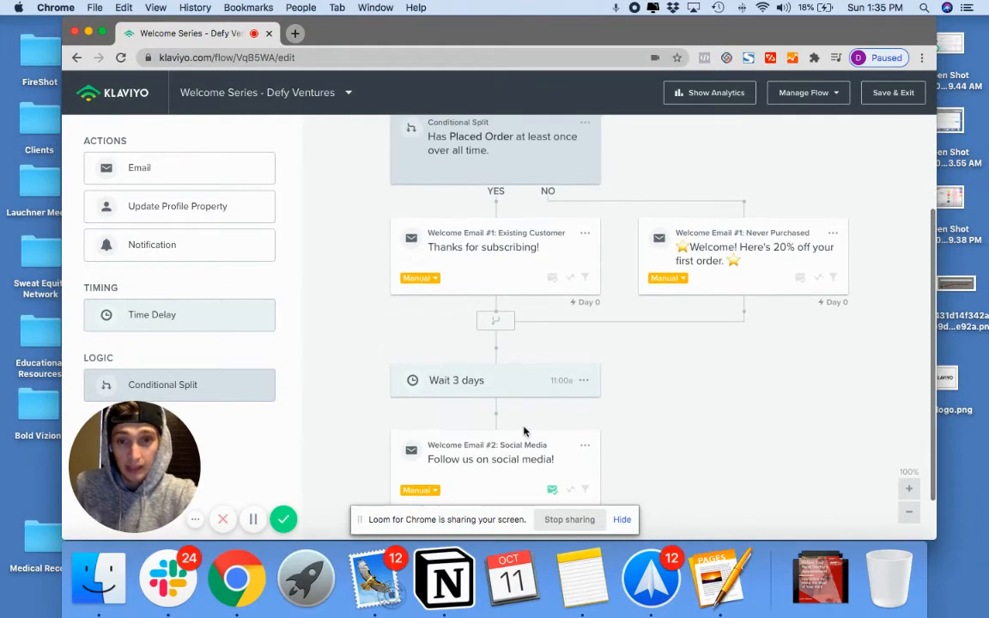